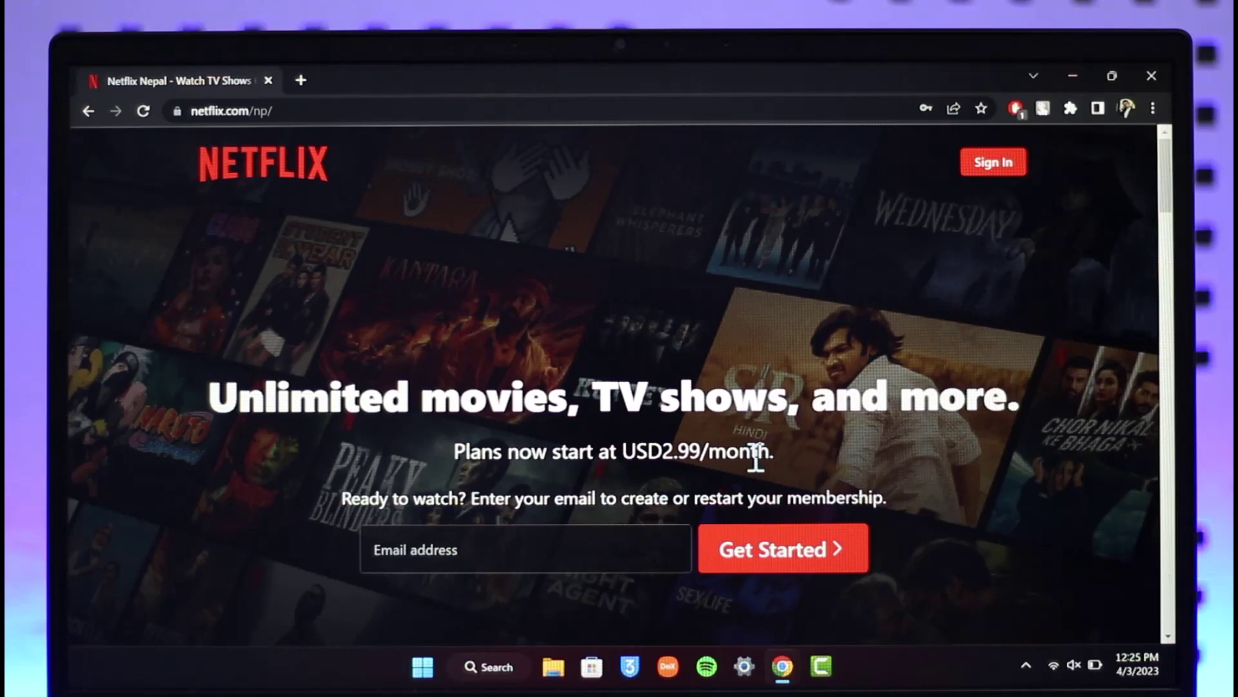
pyautogui.scroll(-5, 683, 439)
pyautogui.scroll(-5, 677, 455)
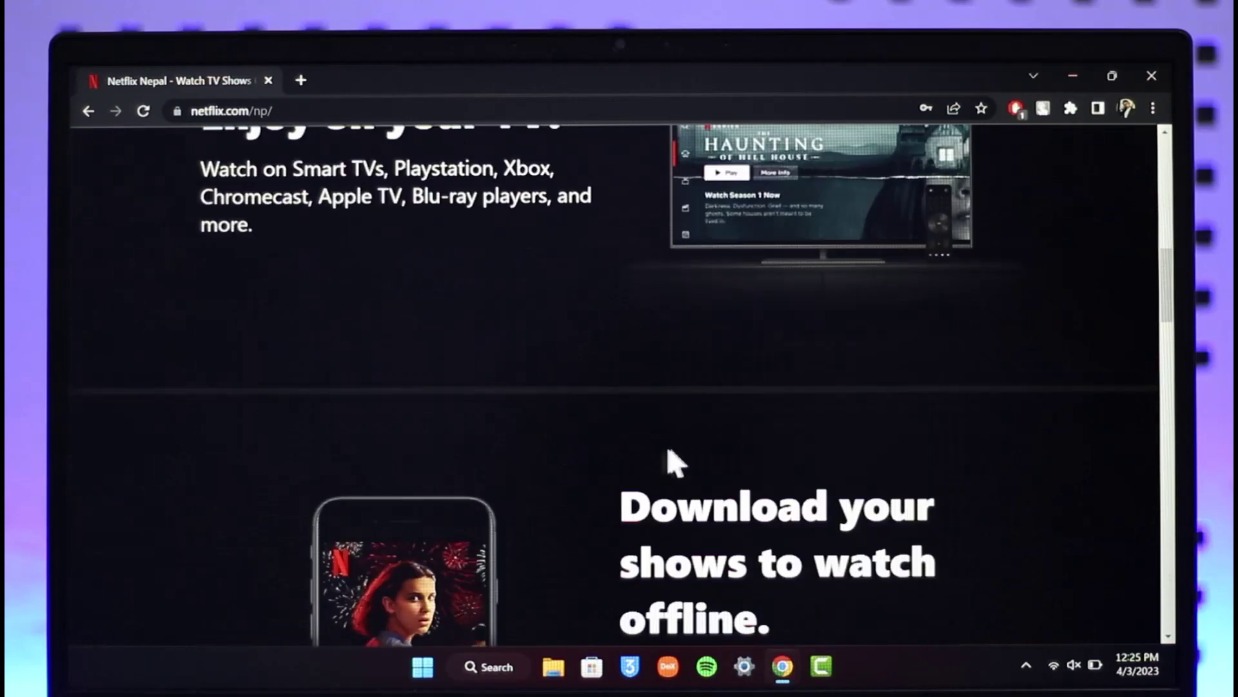
pyautogui.scroll(-4, 695, 445)
pyautogui.scroll(-3, 695, 445)
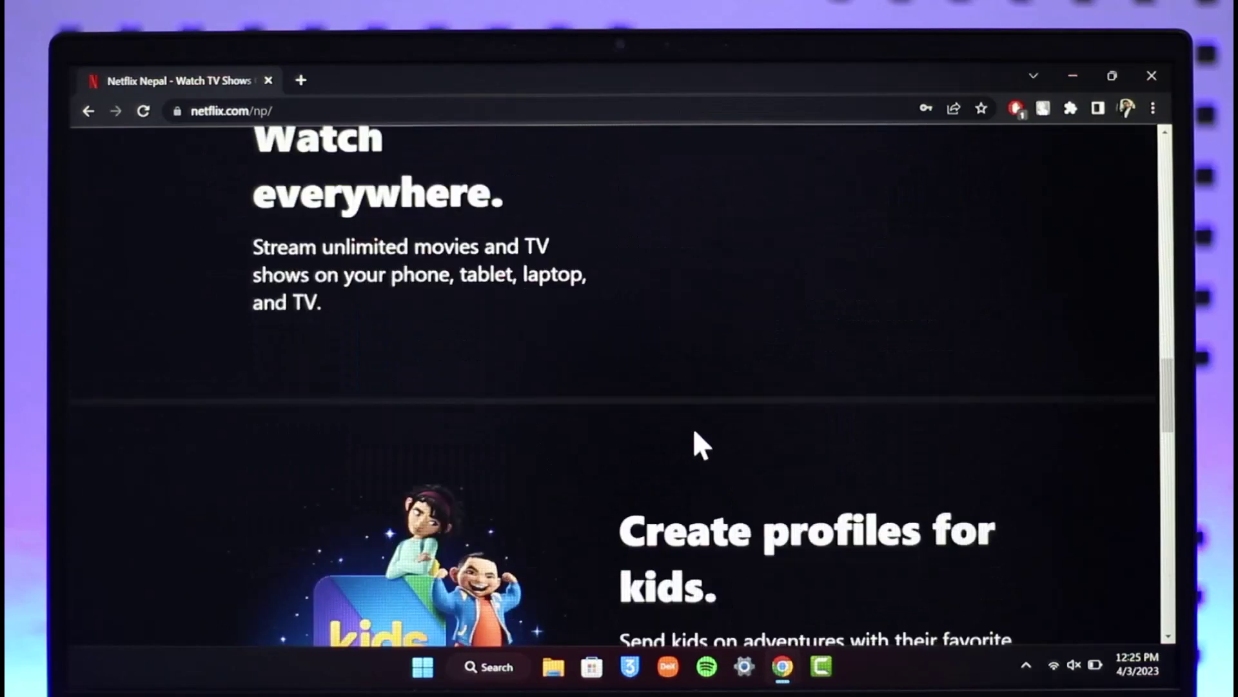
pyautogui.scroll(-5, 694, 441)
pyautogui.scroll(-3, 693, 437)
pyautogui.scroll(3, 691, 442)
pyautogui.scroll(3, 699, 455)
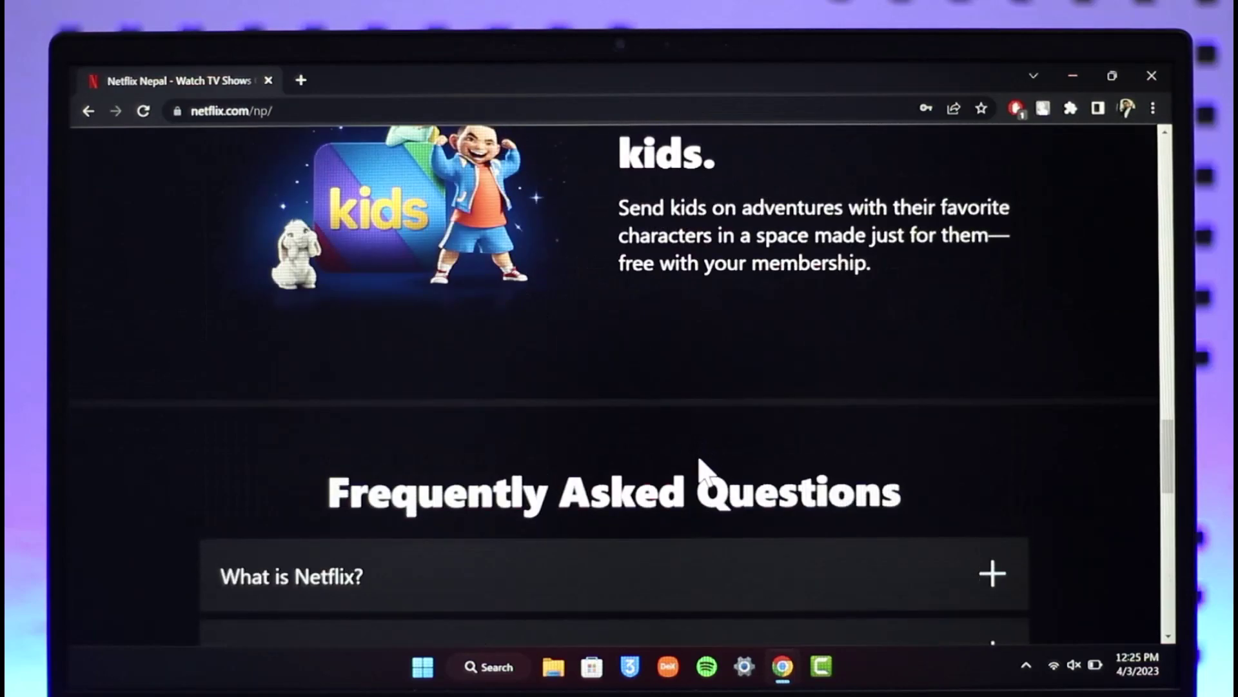
pyautogui.scroll(4, 726, 485)
pyautogui.scroll(5, 739, 499)
pyautogui.scroll(5, 1006, 492)
pyautogui.scroll(2, 574, 285)
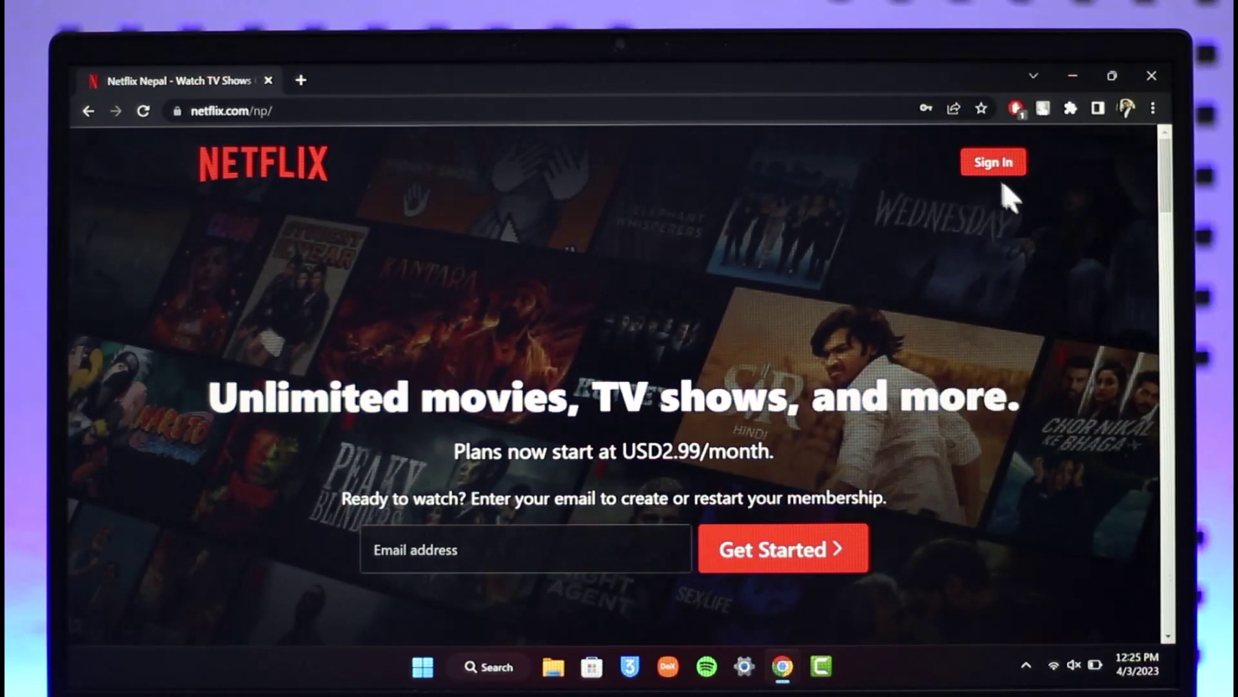
# Sign in to Netflix with Chrome's autofilled email and password, closing the saved-password suggestions
pyautogui.click(994, 163)
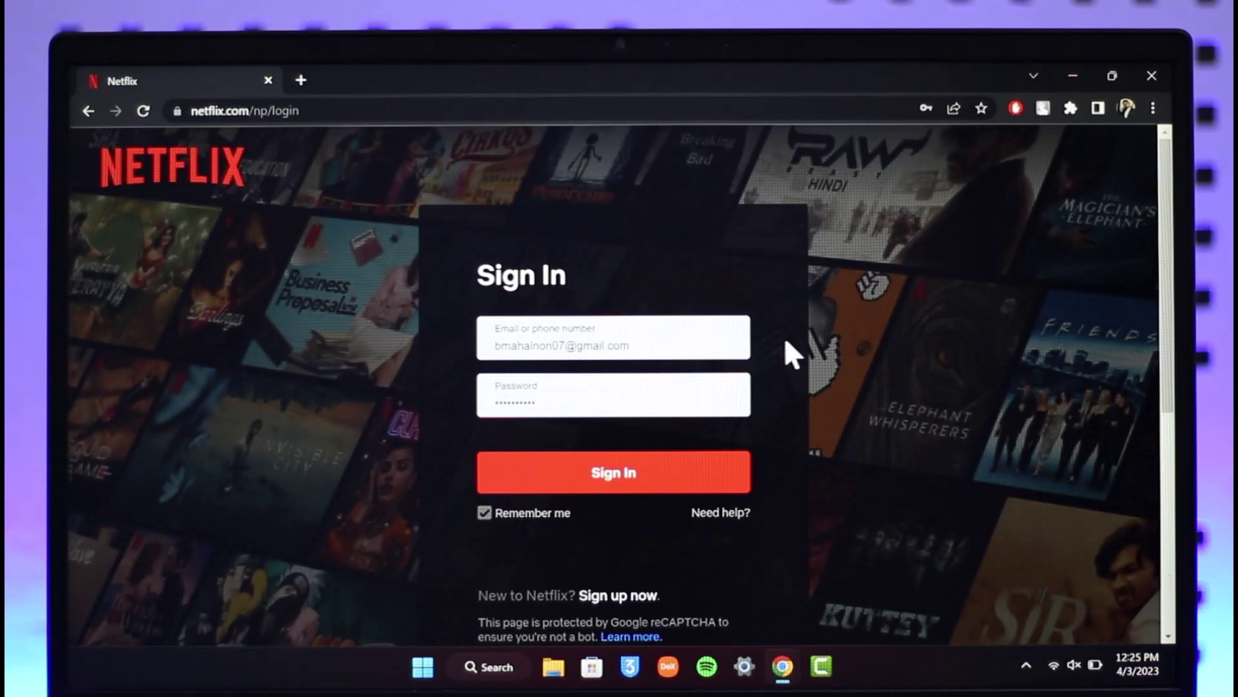
pyautogui.click(682, 341)
pyautogui.click(652, 245)
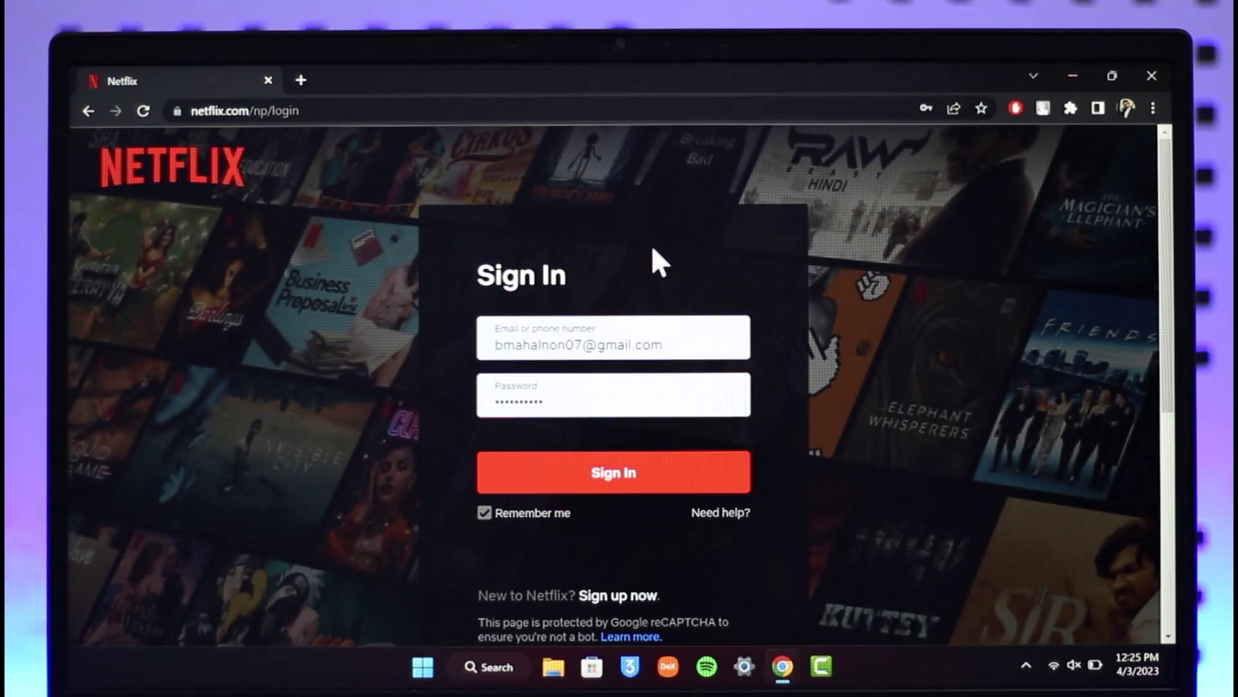
pyautogui.click(572, 393)
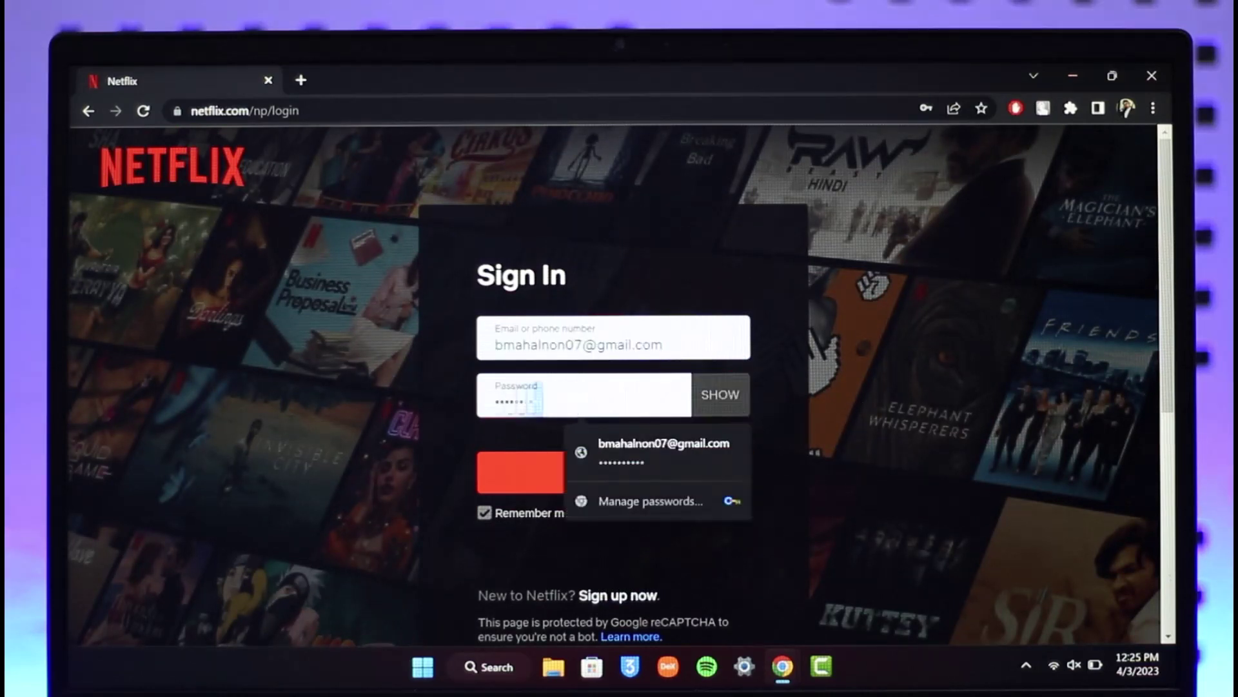
pyautogui.click(602, 274)
pyautogui.click(618, 381)
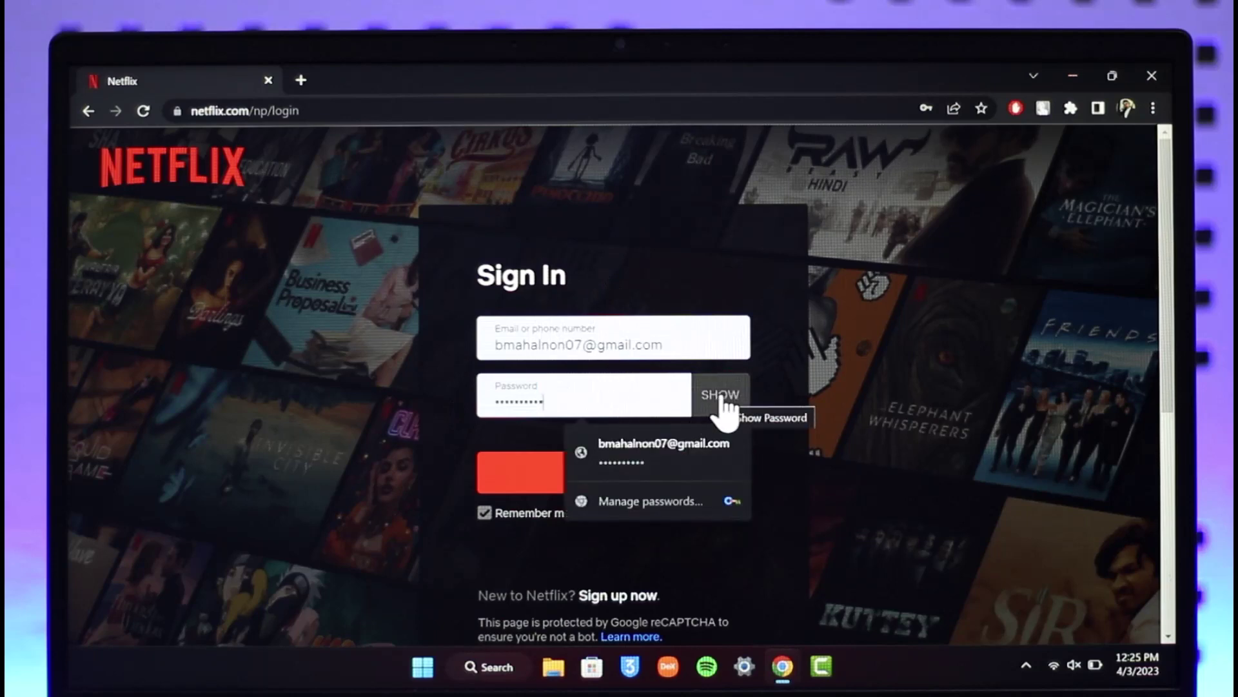
pyautogui.click(656, 275)
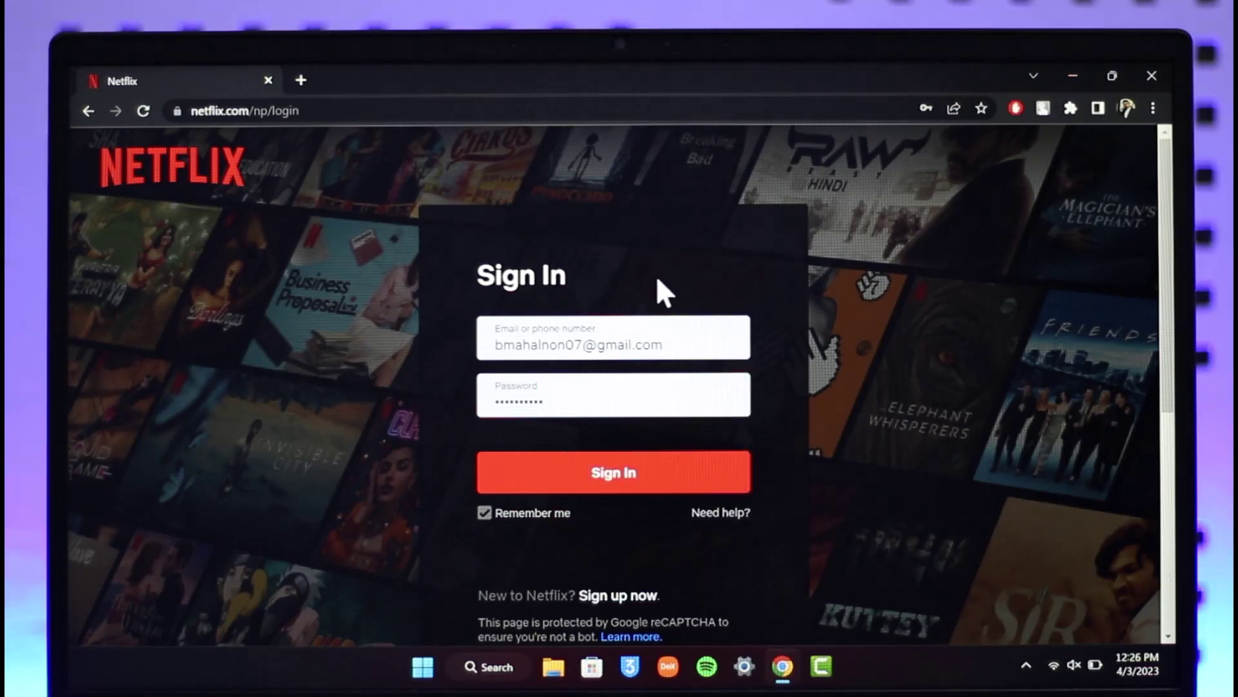
pyautogui.scroll(-1, 657, 276)
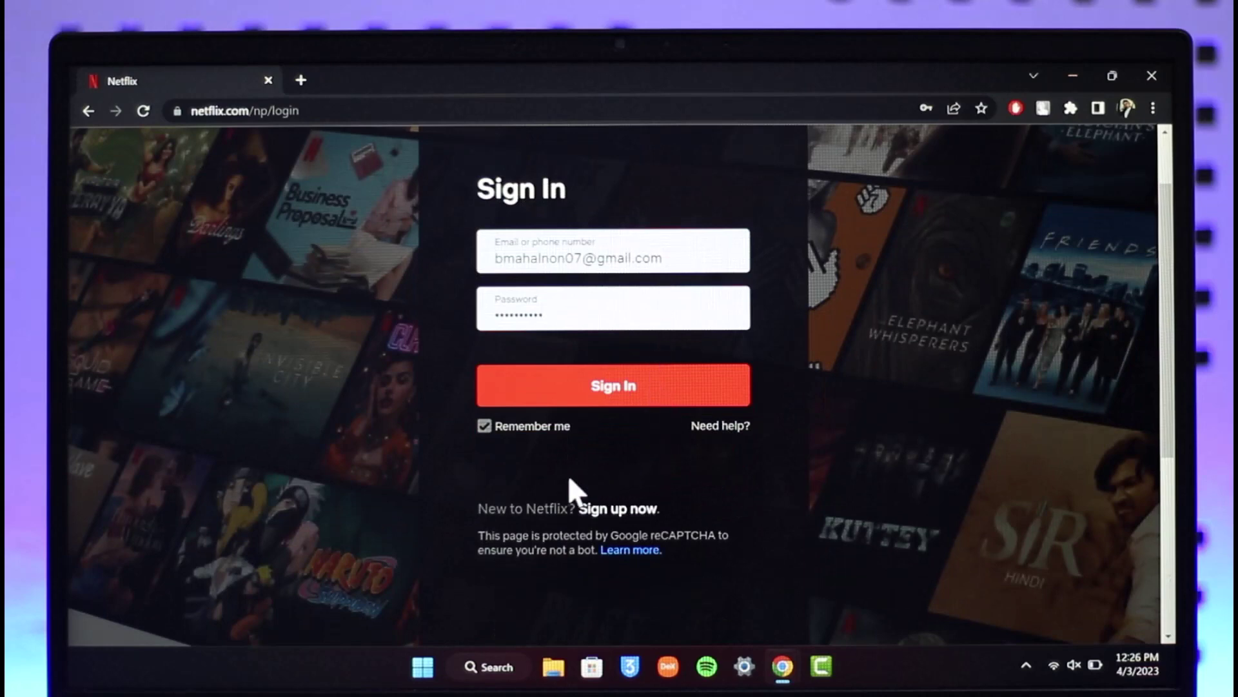
pyautogui.scroll(1, 783, 501)
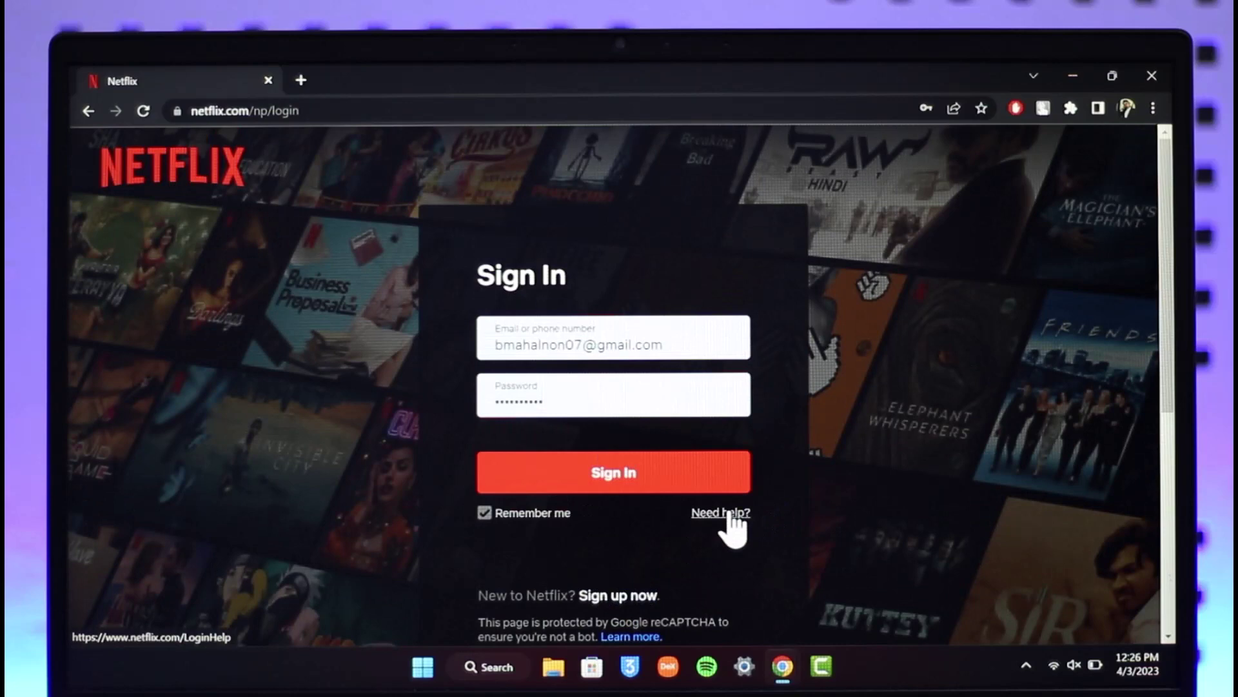
pyautogui.scroll(-1, 732, 528)
pyautogui.scroll(1, 646, 527)
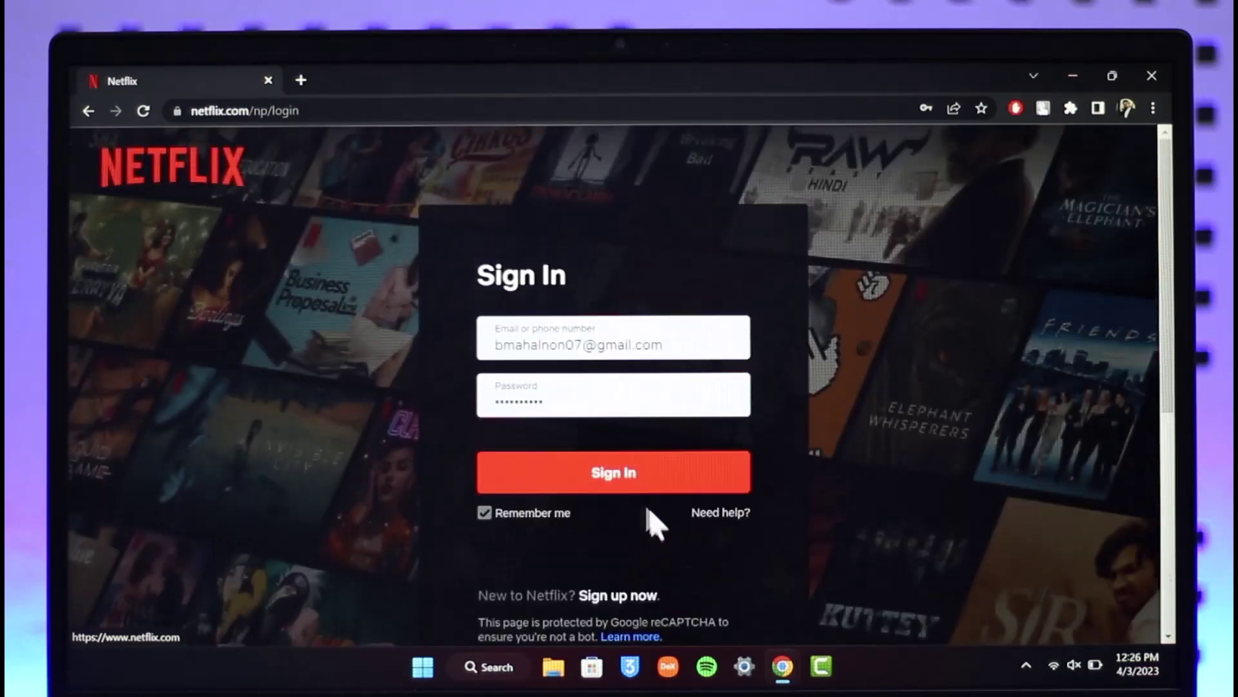
pyautogui.click(743, 473)
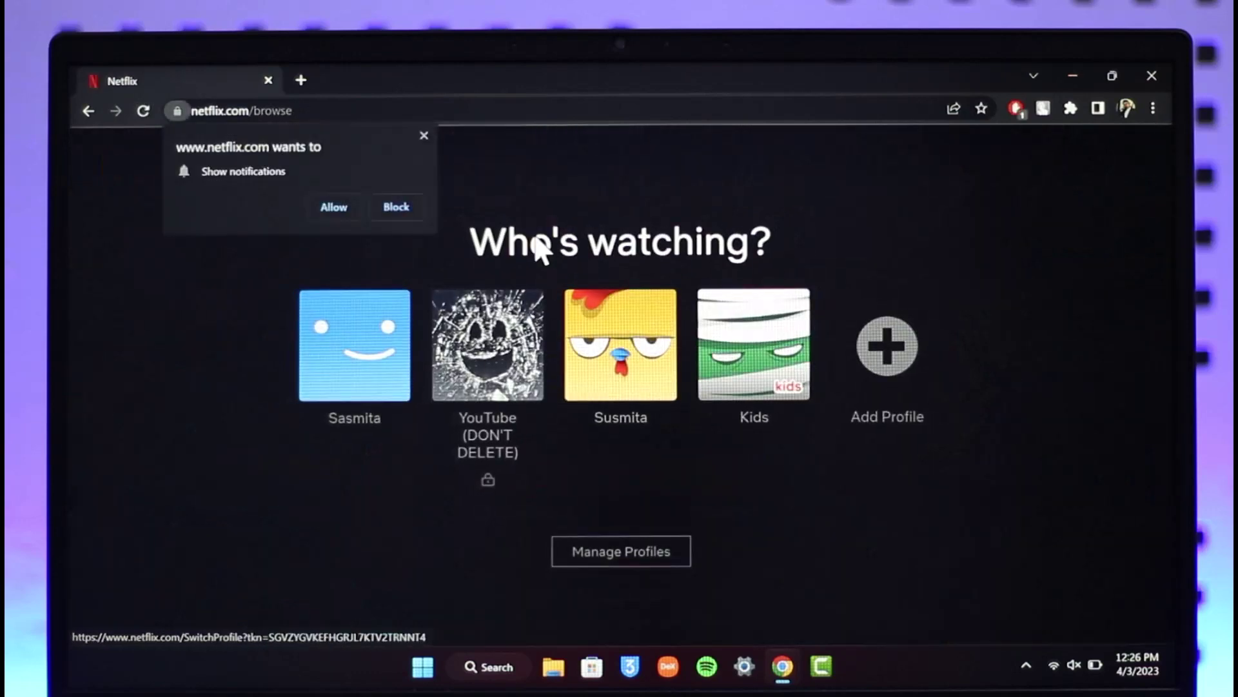
# Choose the yellow-avatar Susmita profile, dismiss the notifications request, and return to the top of Home
pyautogui.click(424, 136)
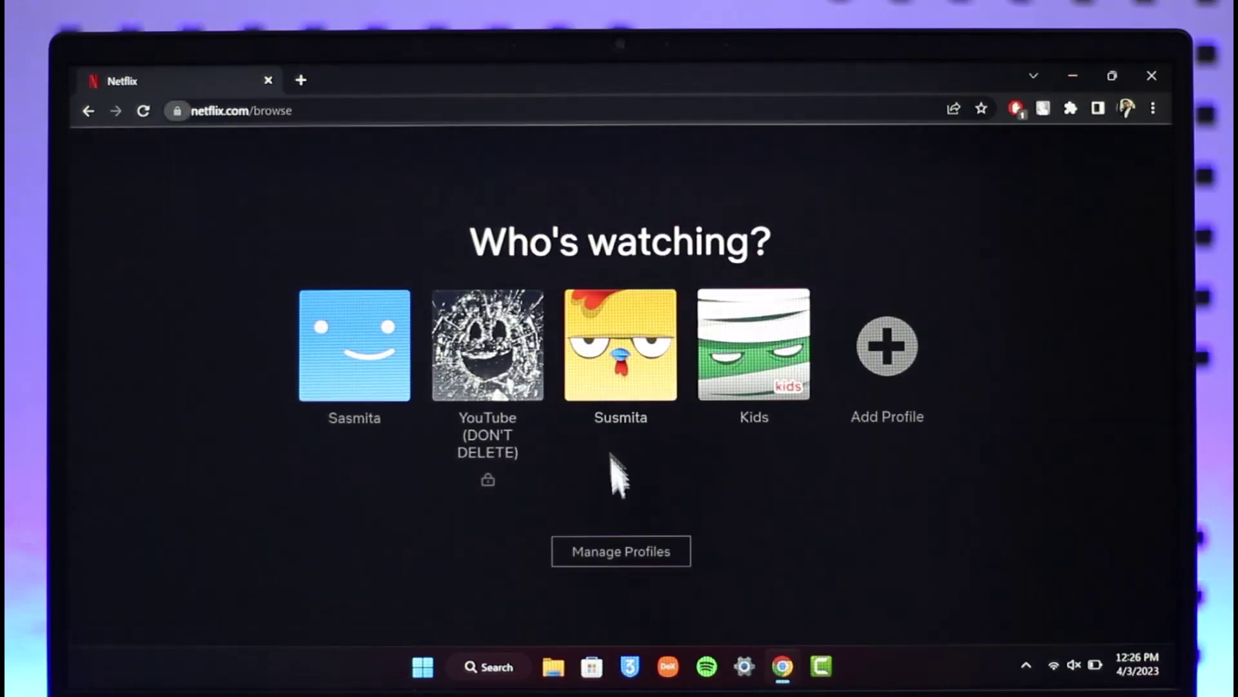
pyautogui.click(616, 407)
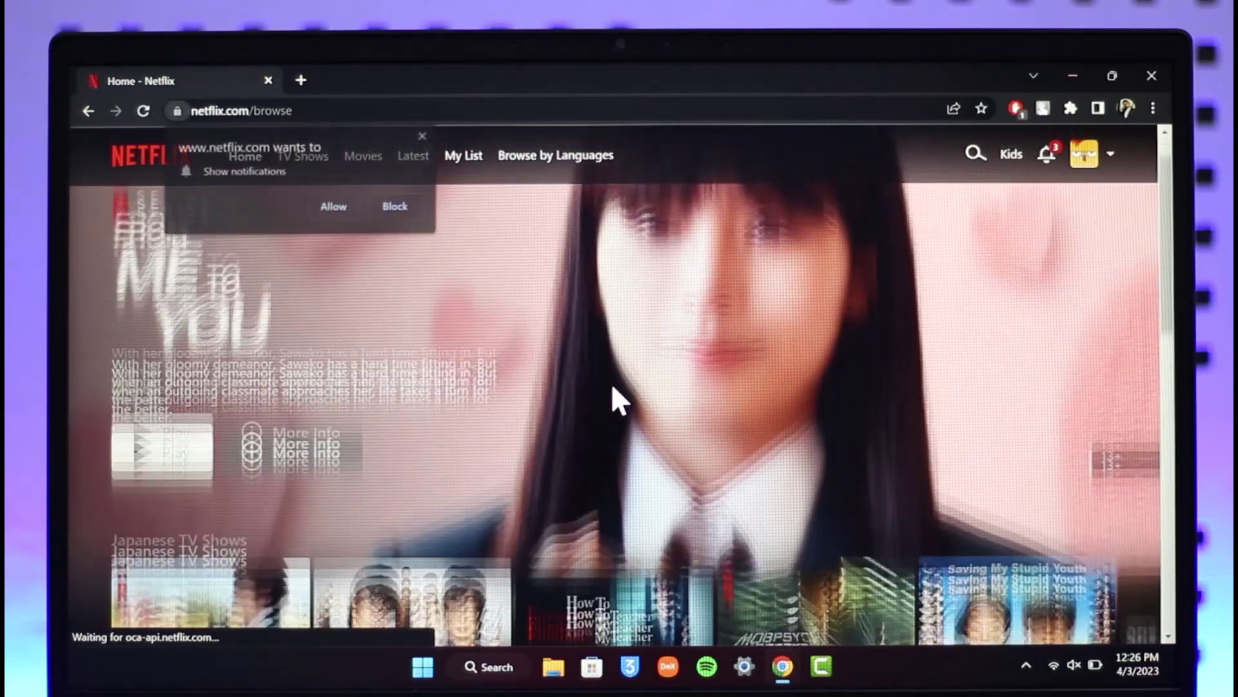
pyautogui.scroll(-5, 611, 382)
pyautogui.scroll(-5, 605, 394)
pyautogui.scroll(5, 468, 388)
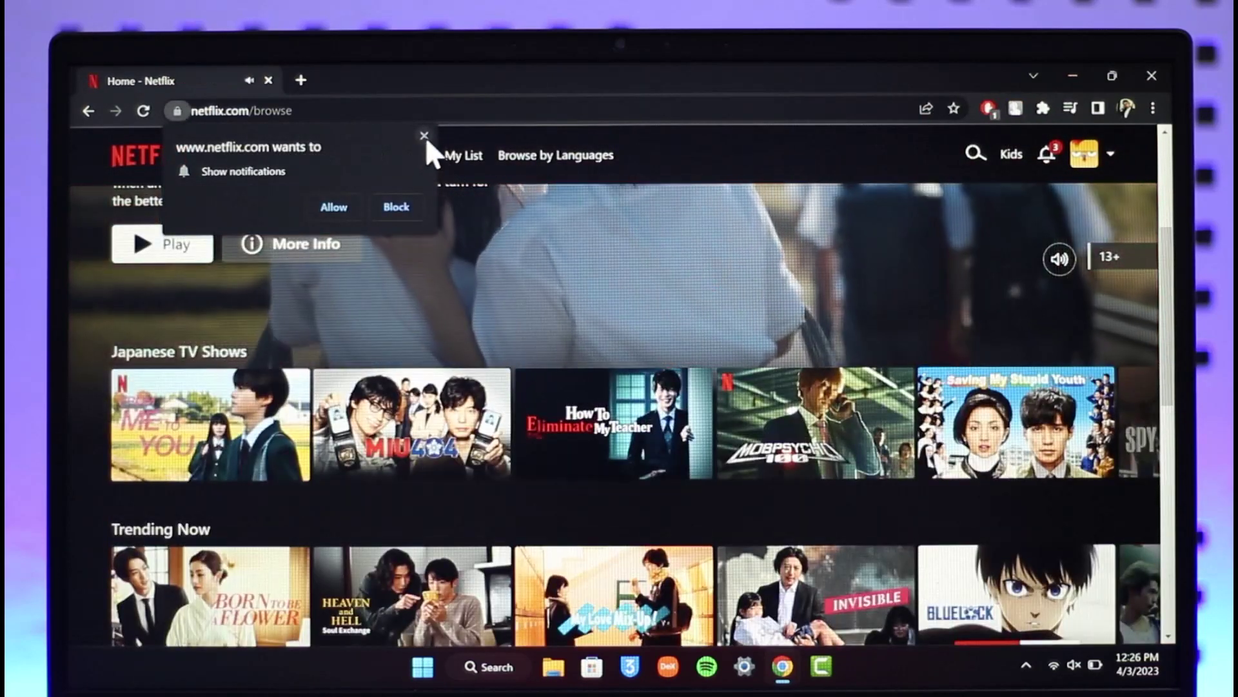
pyautogui.click(424, 136)
pyautogui.scroll(-5, 698, 547)
pyautogui.scroll(-5, 699, 547)
pyautogui.scroll(-5, 682, 547)
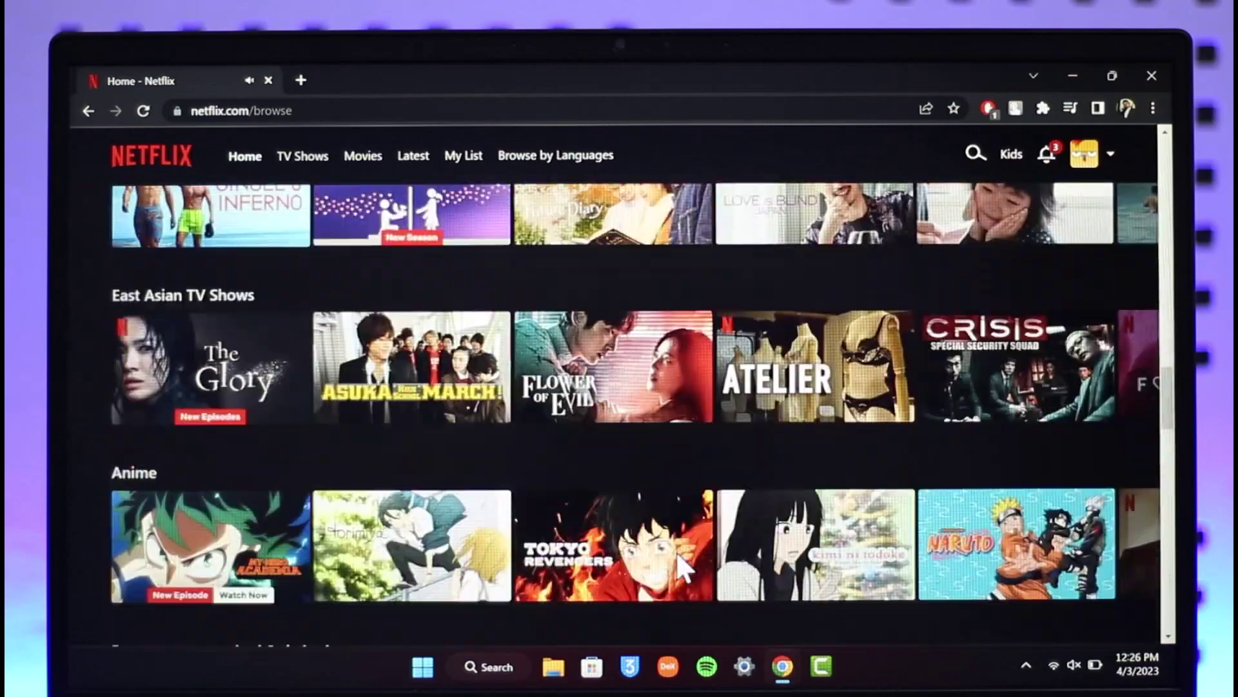
pyautogui.scroll(-5, 680, 548)
pyautogui.scroll(-3, 677, 551)
pyautogui.scroll(-5, 673, 550)
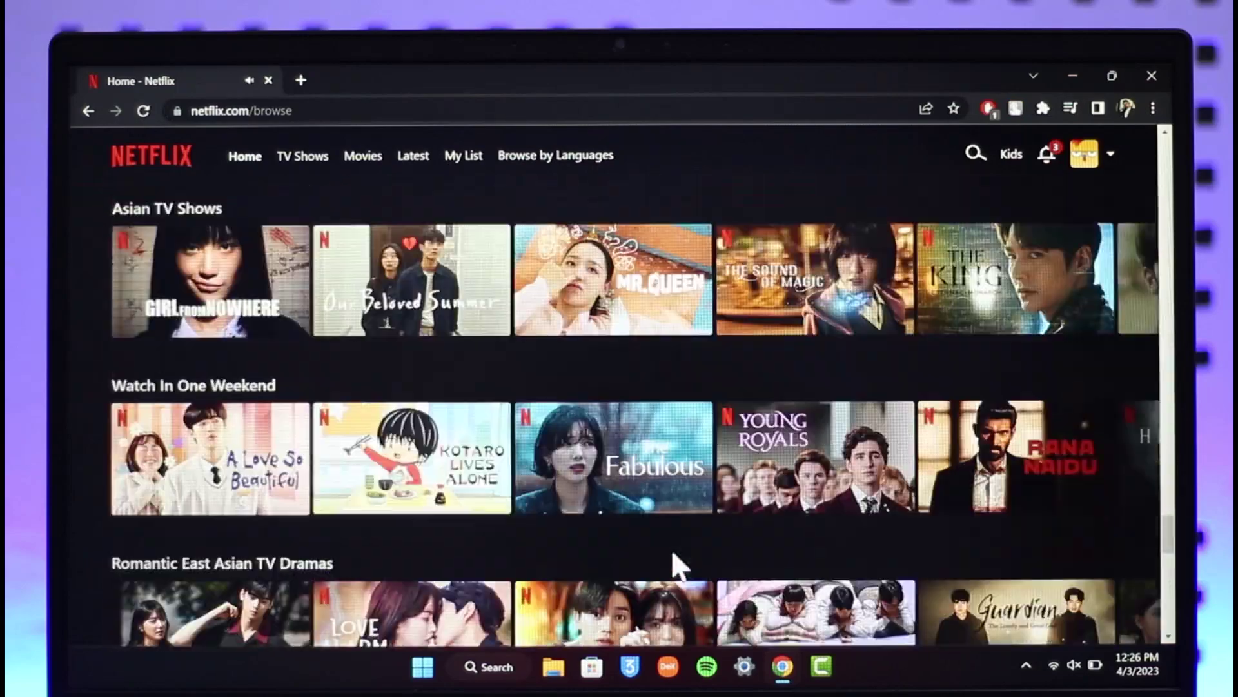
pyautogui.scroll(-5, 678, 567)
pyautogui.click(164, 159)
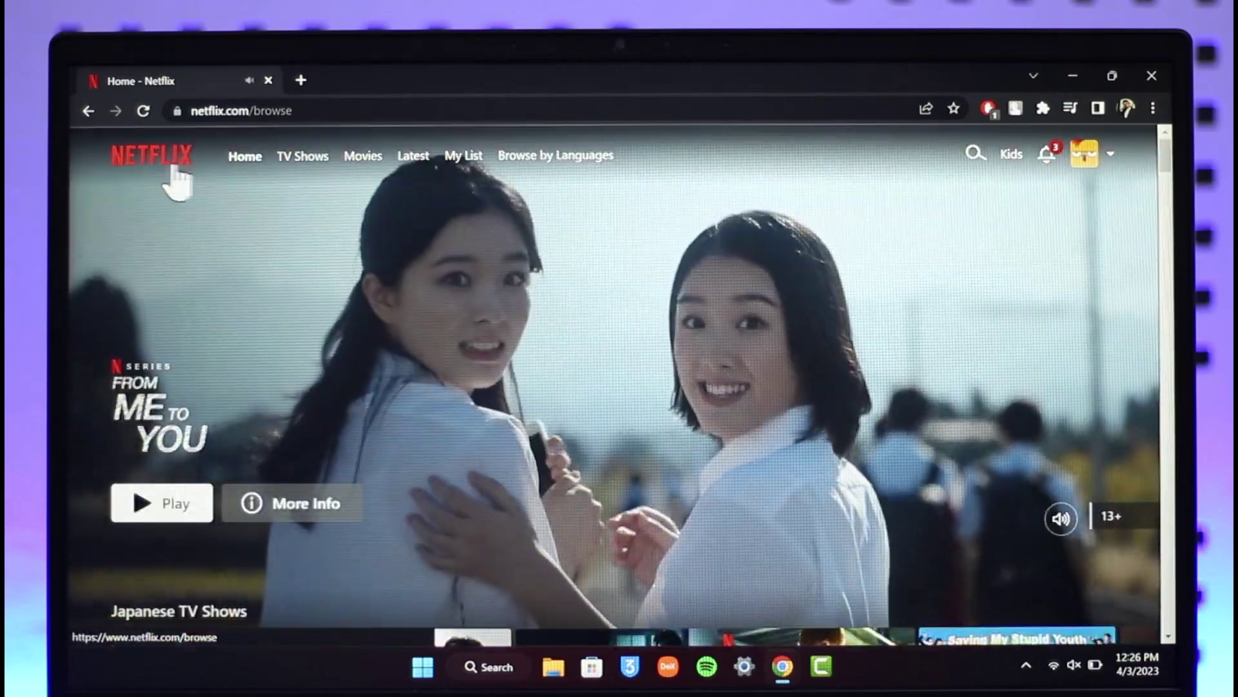